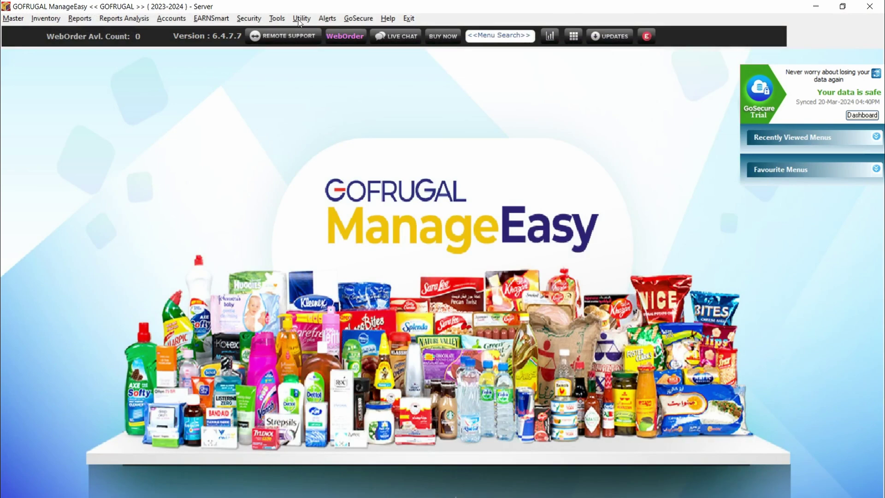
Start the Year Begin Process from Tools, confirm the warning, and acknowledge the Incomplete Entries error
{"action": "left_click", "coordinate": [279, 21]}
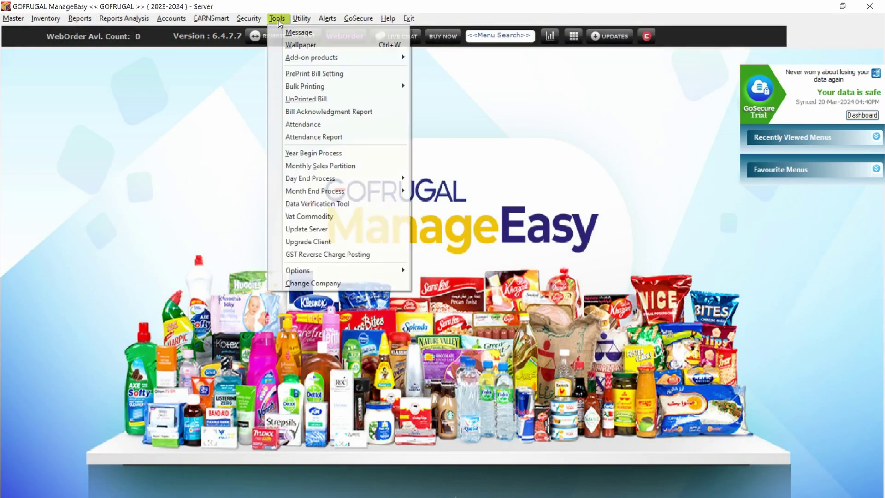
{"action": "left_click", "coordinate": [296, 152]}
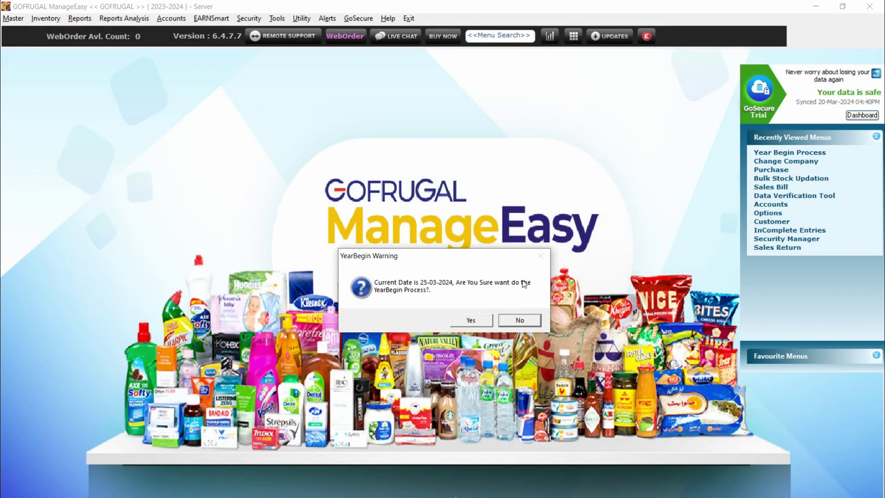
{"action": "left_click", "coordinate": [468, 319]}
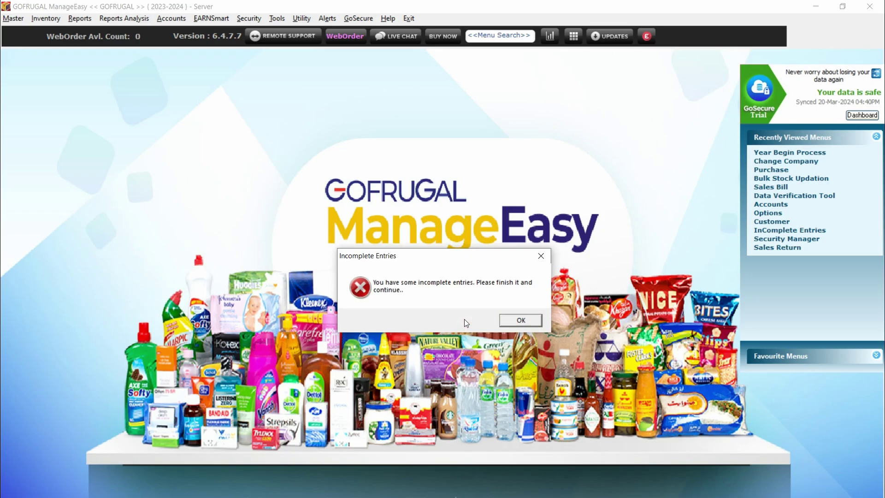
{"action": "left_click", "coordinate": [509, 316]}
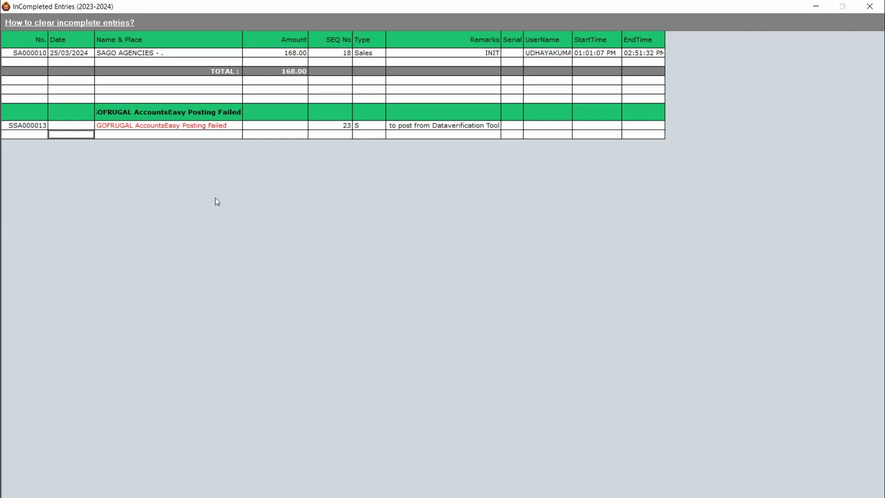
Reopen incomplete sales bill SA000010, edit and save it, skipping printing
{"action": "double_click", "coordinate": [35, 53]}
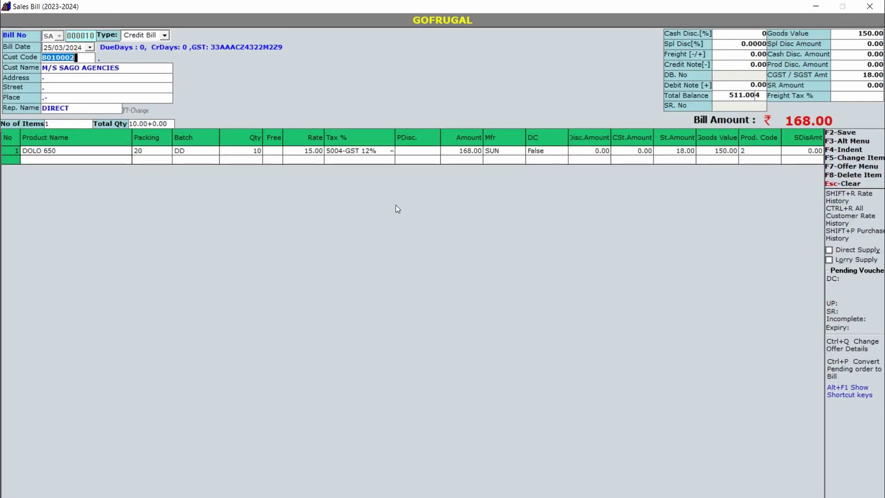
{"action": "key", "text": "F9"}
{"action": "key", "text": "F2"}
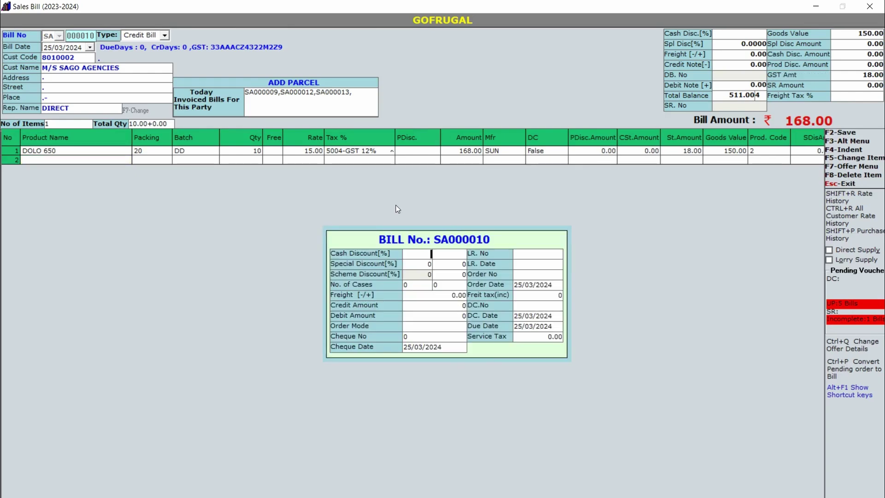
{"action": "key", "text": "F2"}
{"action": "key", "text": "Escape"}
{"action": "key", "text": "Escape"}
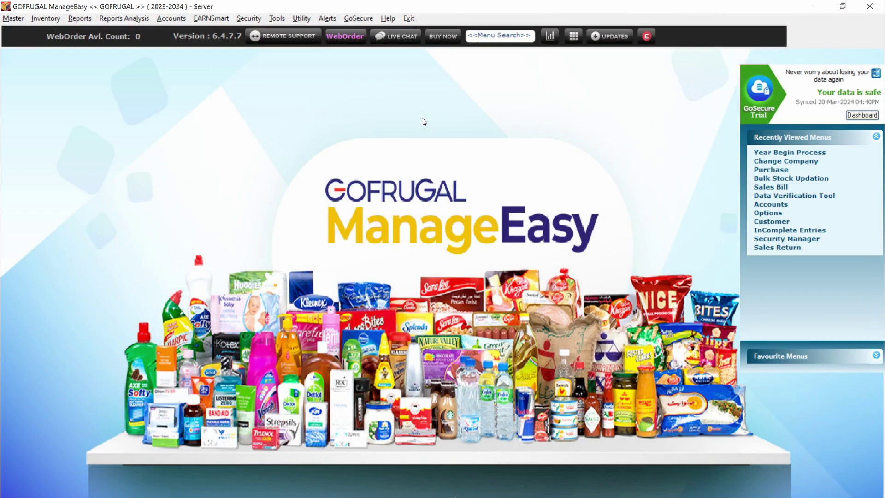
Use the Data Verification Tool to find missing sales record SSA000013 and post it to TracDB
{"action": "left_click", "coordinate": [277, 18]}
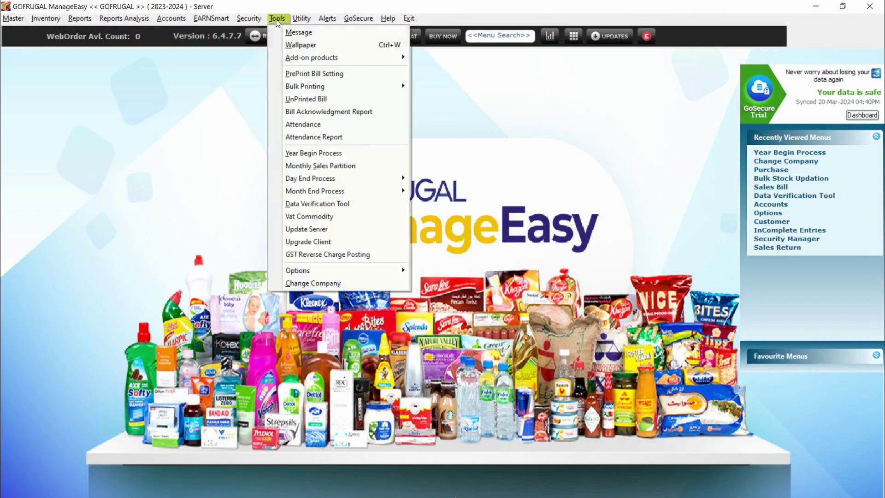
{"action": "left_click", "coordinate": [286, 204]}
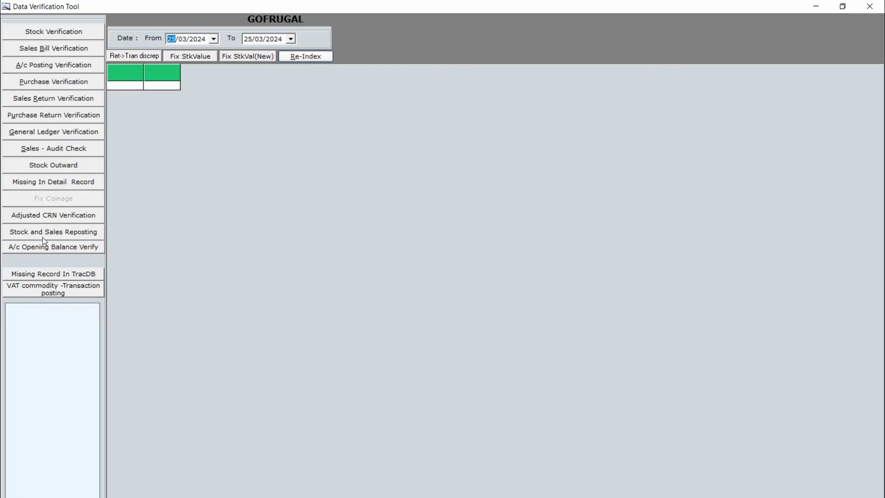
{"action": "left_click", "coordinate": [36, 274]}
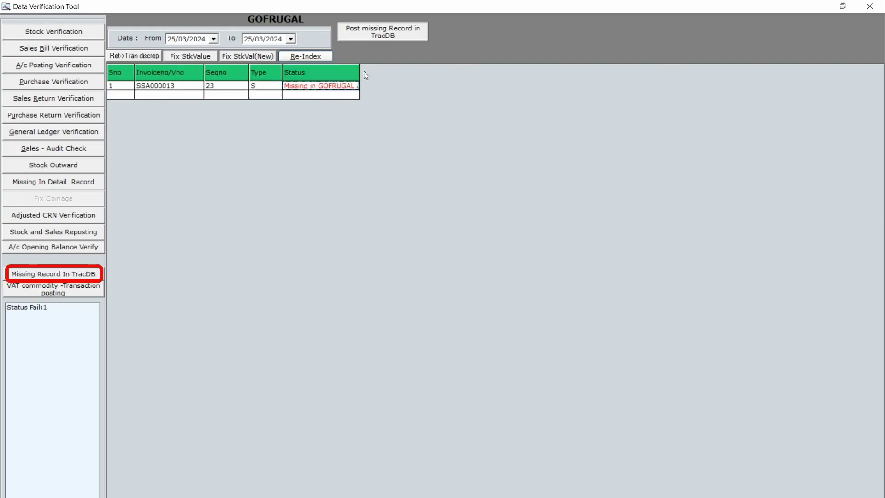
{"action": "left_click_drag", "start_coordinate": [360, 71], "coordinate": [471, 77]}
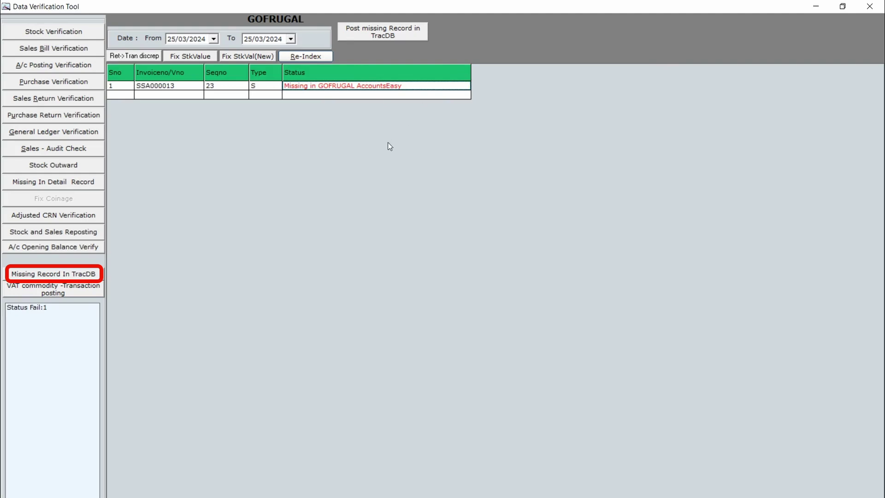
{"action": "key", "text": "Down"}
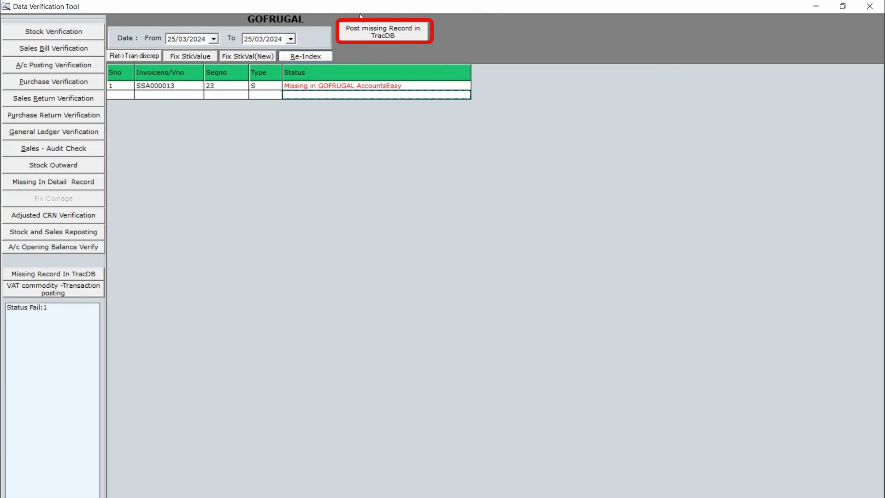
{"action": "left_click", "coordinate": [382, 39]}
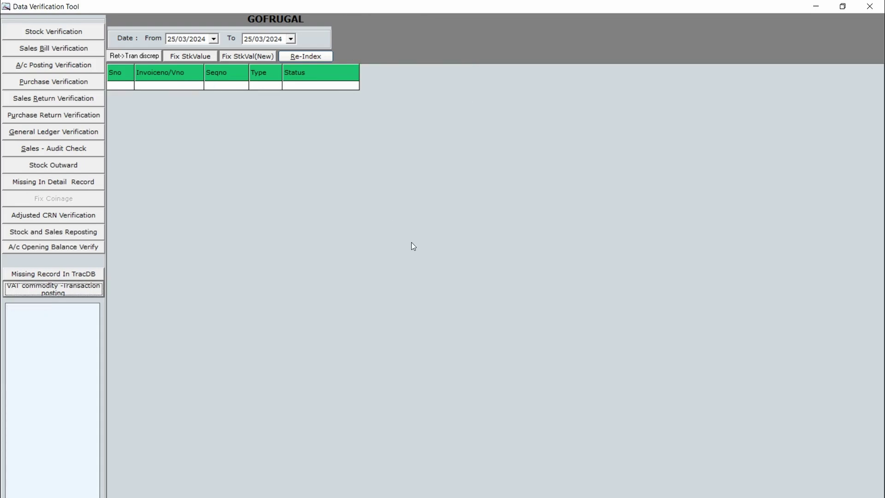
{"action": "key", "text": "Escape"}
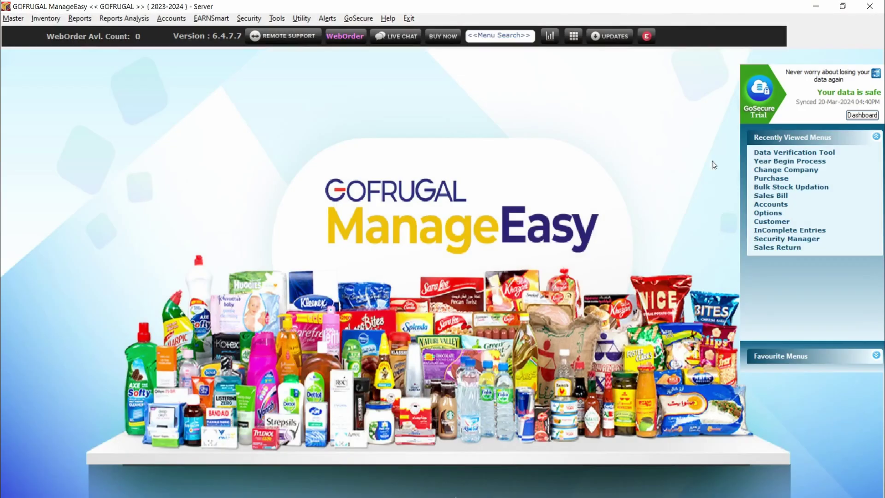
Rerun the Year Begin Process from Recently Viewed Menus and dismiss the Stock Not Updated warning
{"action": "left_click", "coordinate": [779, 164]}
{"action": "left_click", "coordinate": [483, 332]}
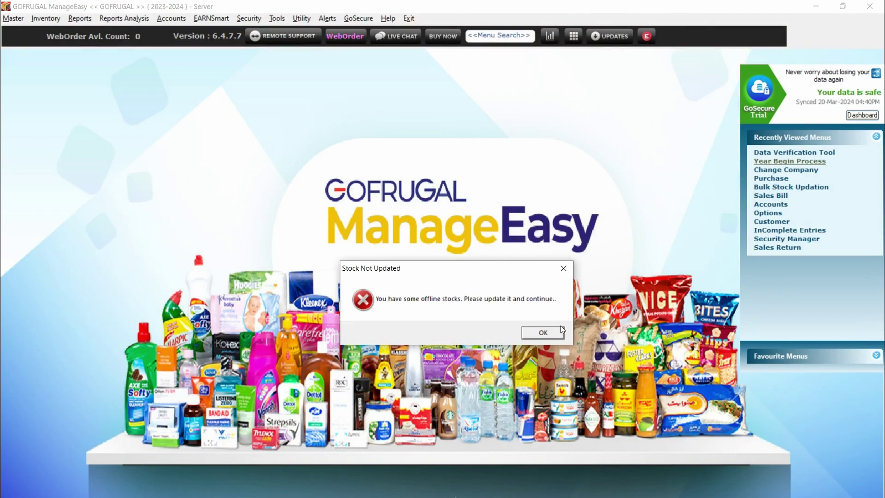
{"action": "left_click", "coordinate": [561, 325]}
{"action": "left_click", "coordinate": [45, 18]}
{"action": "mouse_move", "coordinate": [138, 95]}
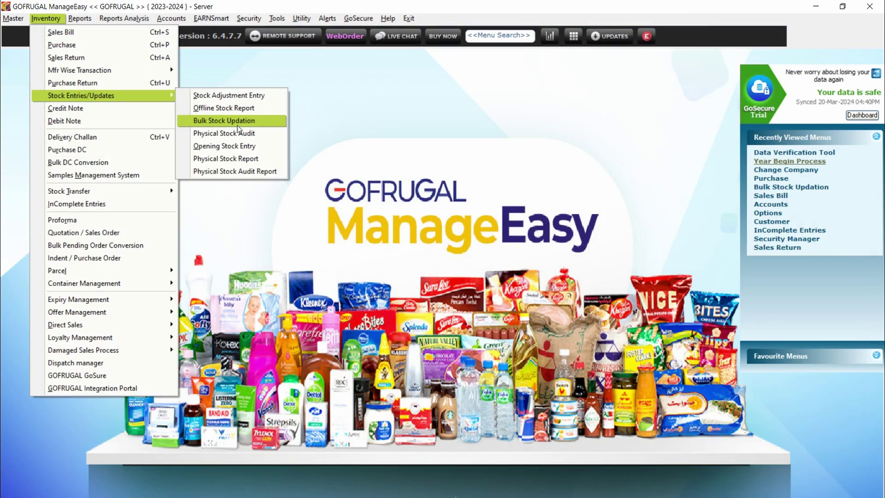
In Bulk Stock Updation, mark purchase bill 000006 and update its stock
{"action": "left_click", "coordinate": [237, 122]}
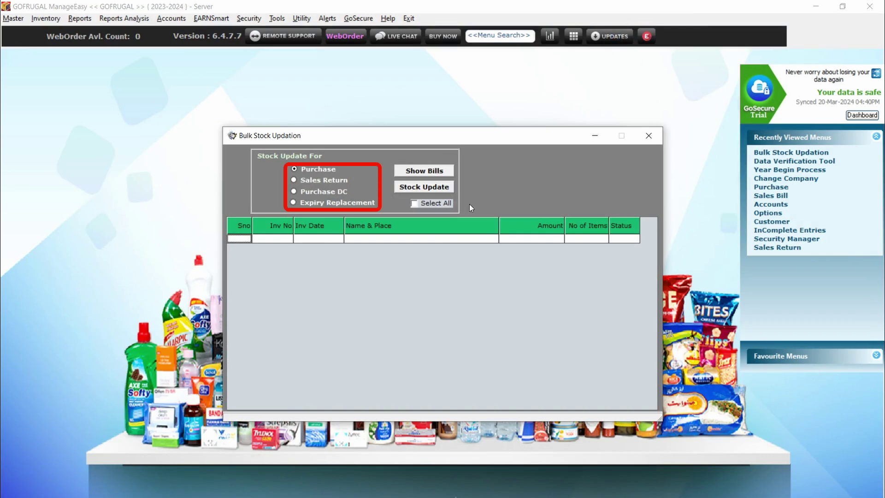
{"action": "left_click", "coordinate": [432, 171]}
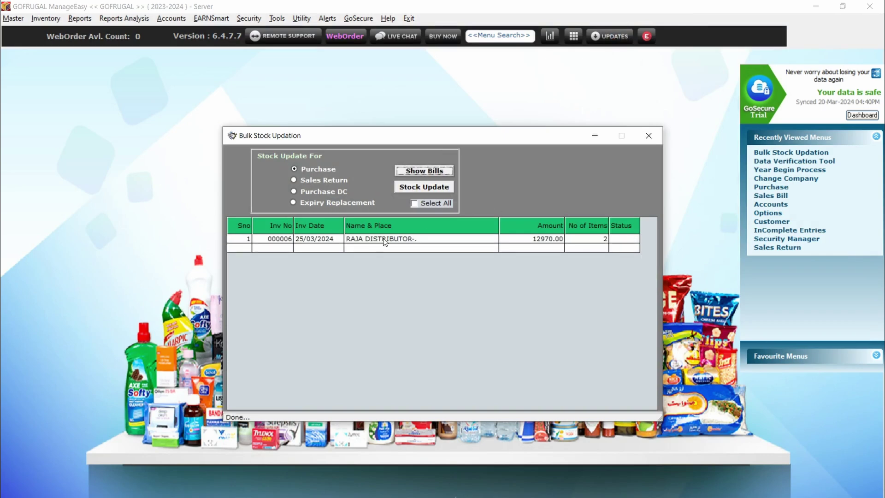
{"action": "double_click", "coordinate": [265, 241]}
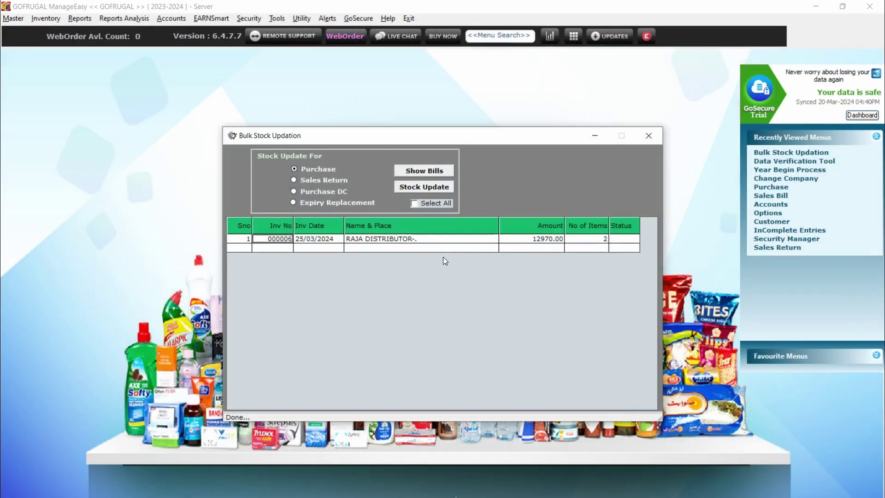
{"action": "left_click", "coordinate": [627, 239]}
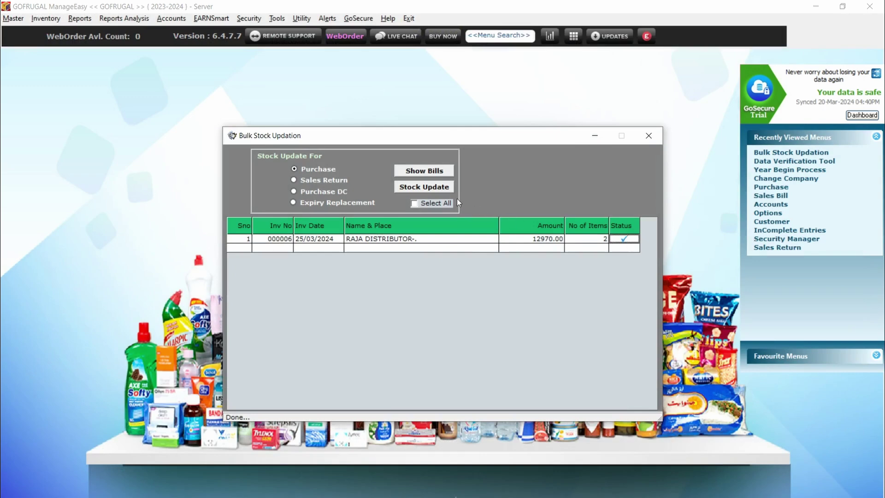
{"action": "left_click", "coordinate": [437, 187]}
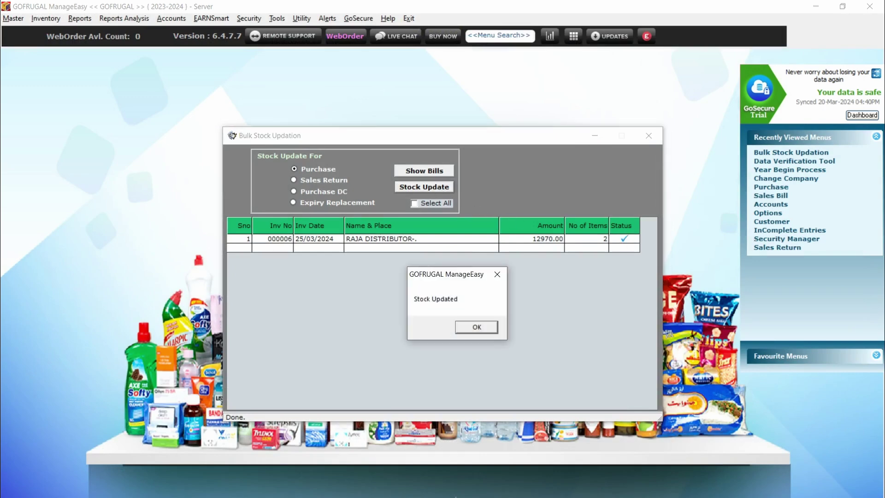
{"action": "key", "text": "Return"}
{"action": "key", "text": "Escape"}
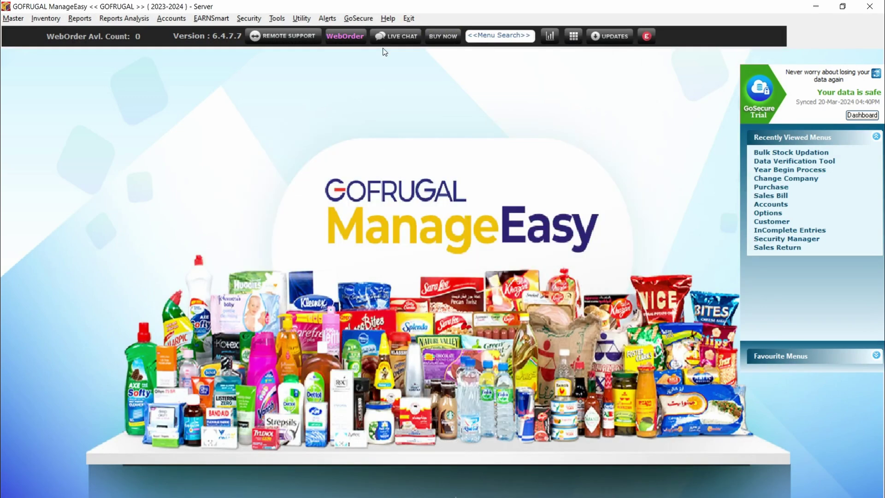
Launch the Year Begin Process from Tools and accept the YearBegin warning
{"action": "left_click", "coordinate": [277, 19]}
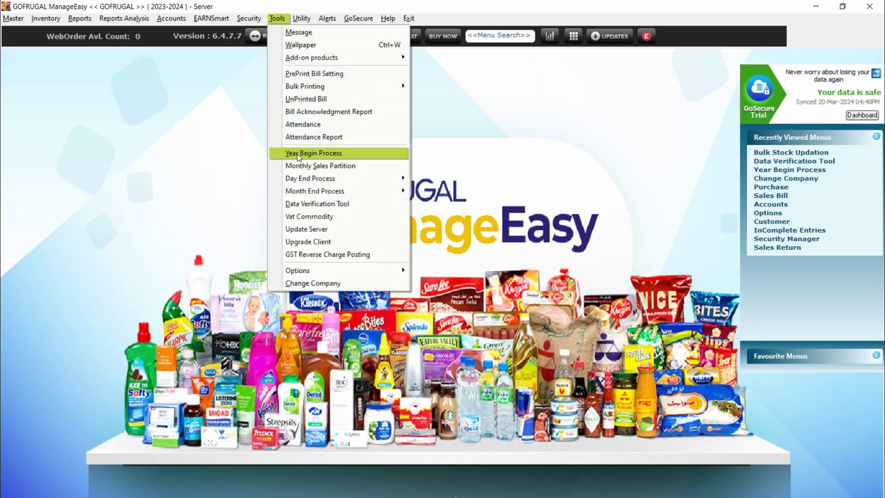
{"action": "left_click", "coordinate": [318, 150]}
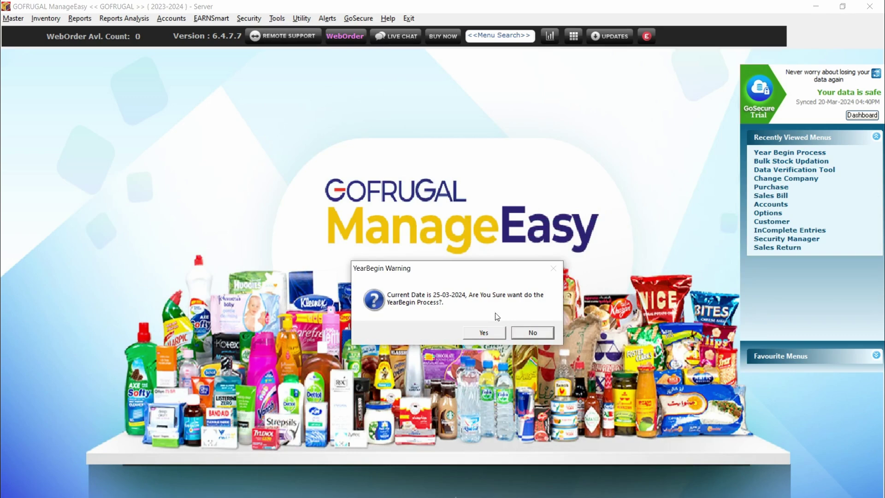
{"action": "left_click", "coordinate": [477, 335]}
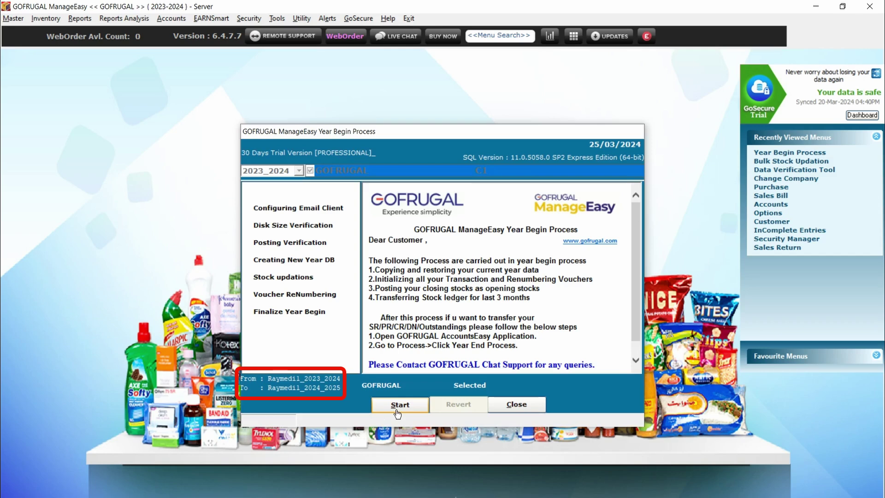
Run all seven Year Begin steps and acknowledge the completion message
{"action": "left_click", "coordinate": [397, 406]}
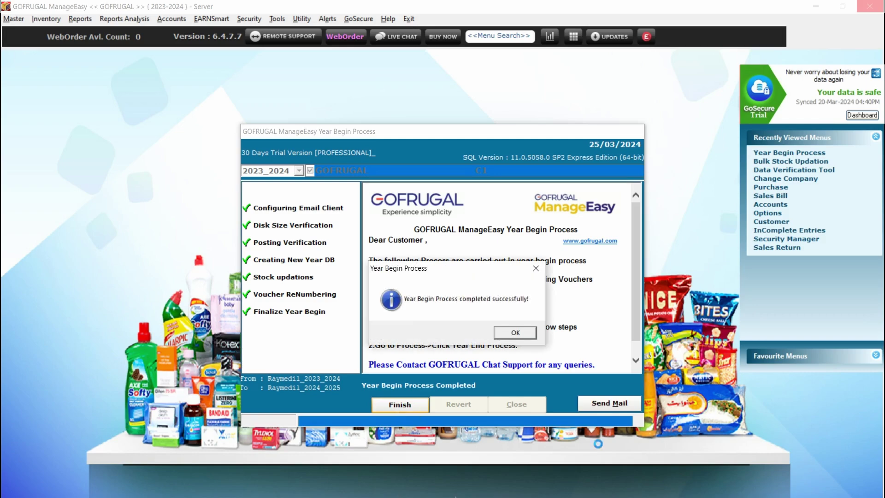
{"action": "left_click", "coordinate": [518, 337]}
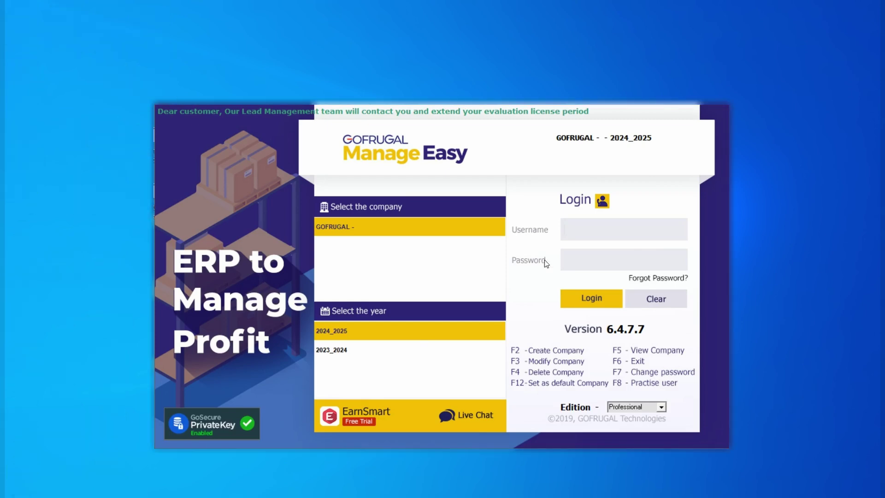
Log in to the 2024_2025 year with the username and password
{"action": "type", "text": "su"}
{"action": "type", "text": "MDU"}
{"action": "key", "text": "Tab"}
{"action": "type", "text": "*********"}
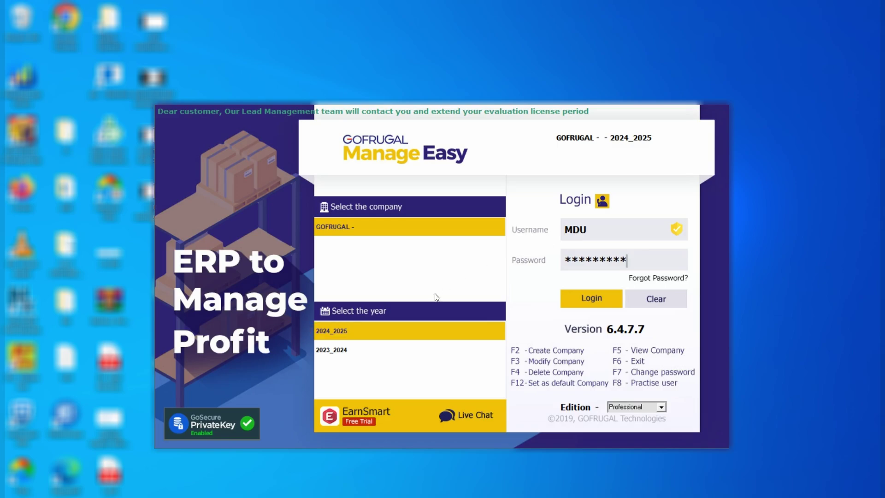
{"action": "key", "text": "Return"}
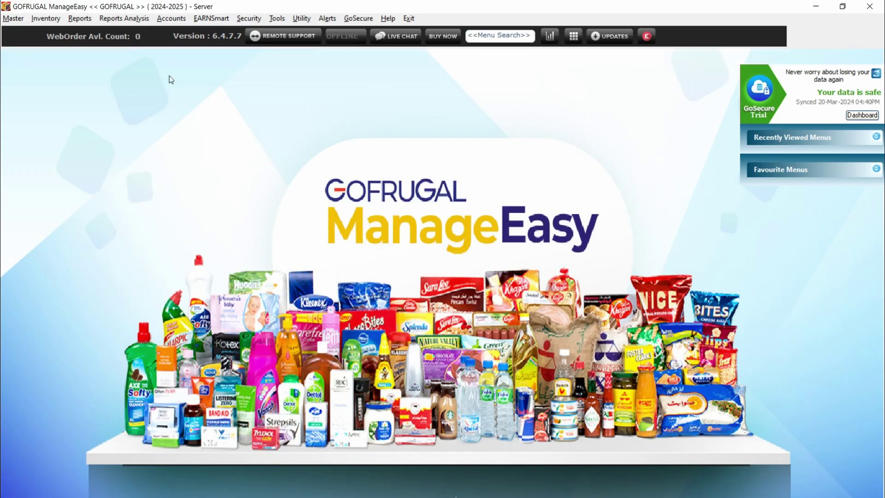
{"action": "left_click", "coordinate": [41, 19]}
Create a new sales bill numbered SA000001 dated 01/04/2024
{"action": "left_click", "coordinate": [68, 33]}
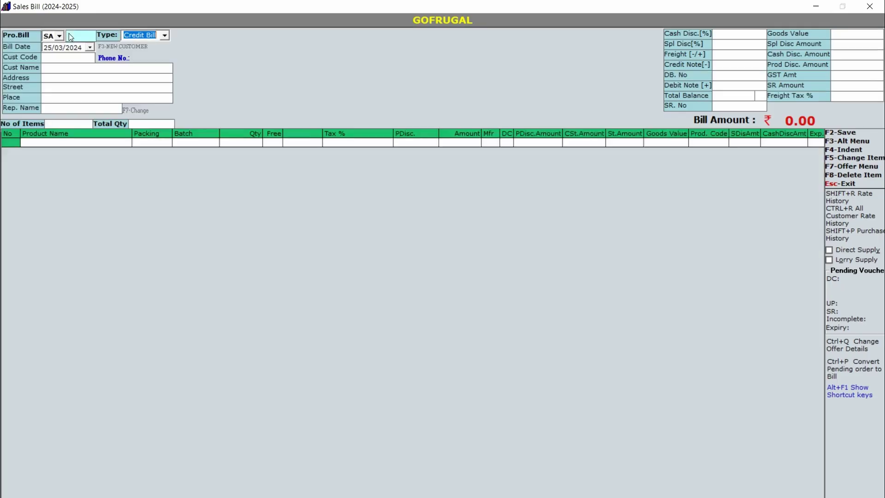
{"action": "key", "text": "Return"}
{"action": "type", "text": "01"}
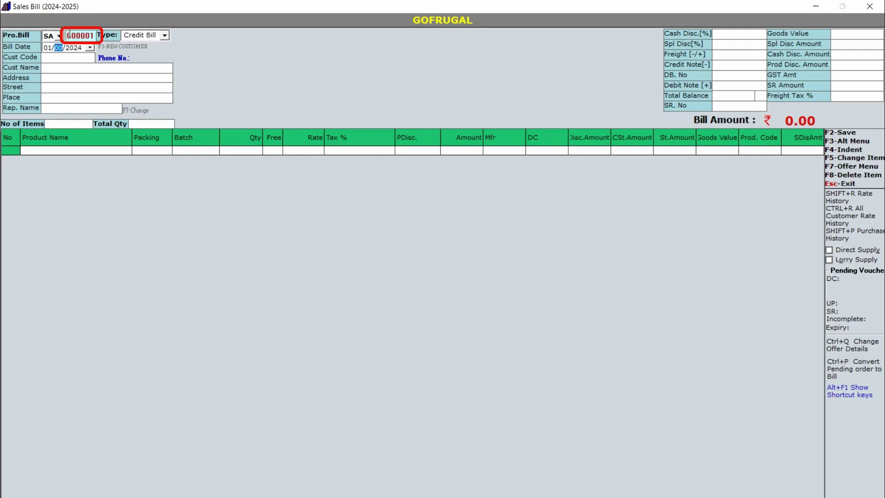
{"action": "key", "text": "Return"}
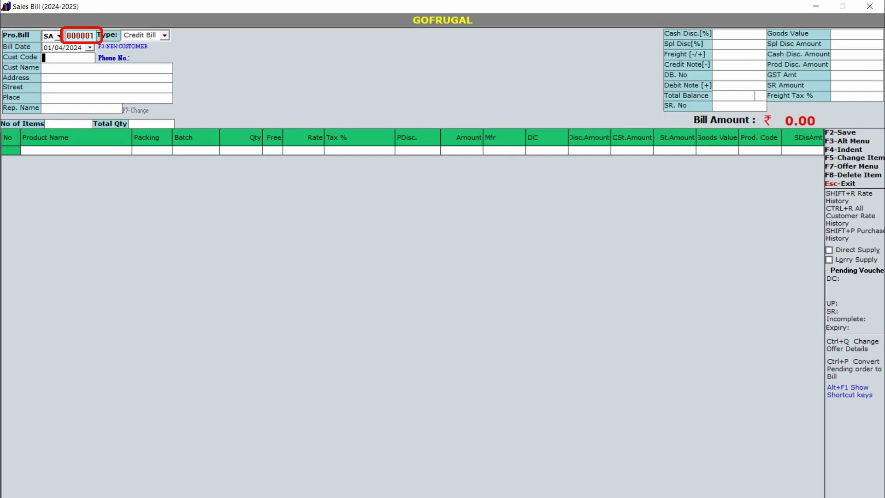